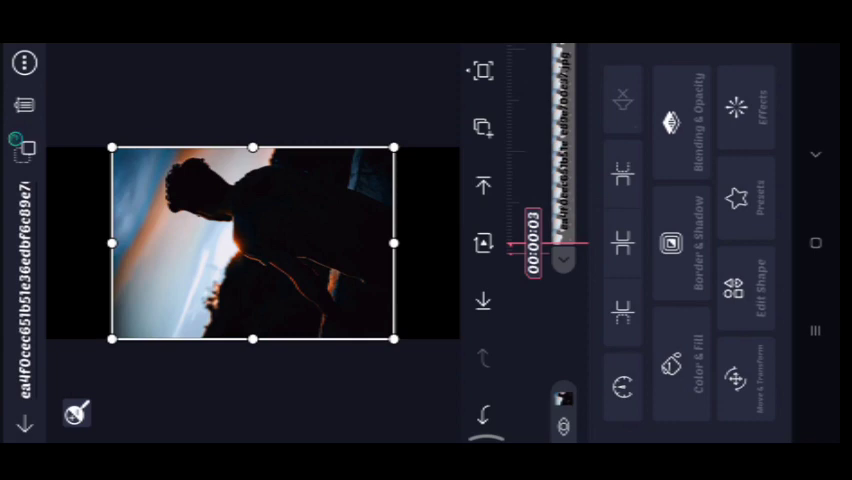
# Set the silhouette photo layer to fill the whole composition area.
pyautogui.click(23, 63)
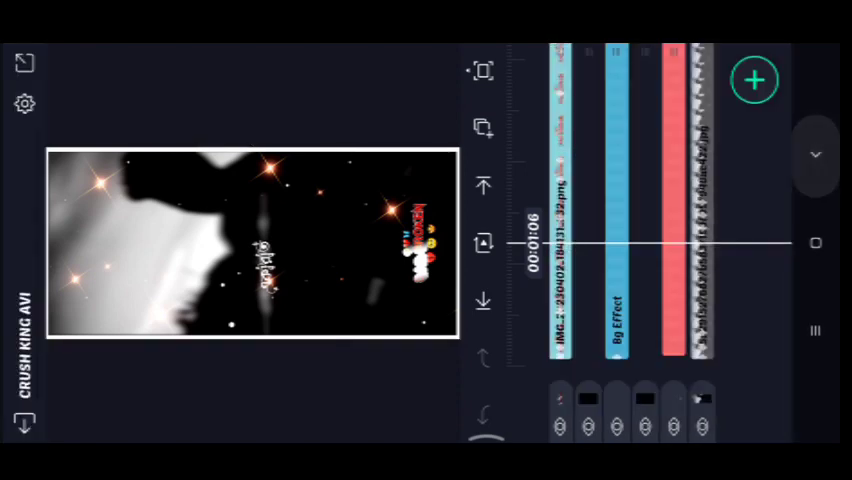
# Leave the current project for the projects list.
pyautogui.click(25, 62)
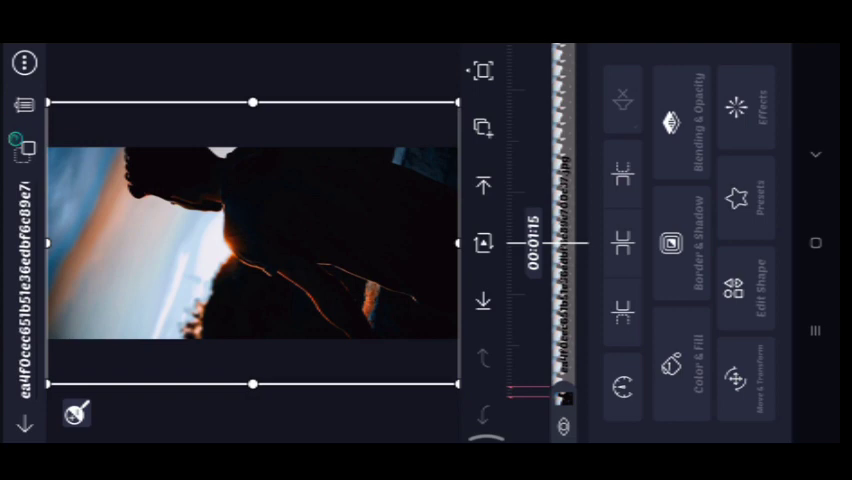
# Bring up the copy/paste options for the photo layer's effects.
pyautogui.click(736, 108)
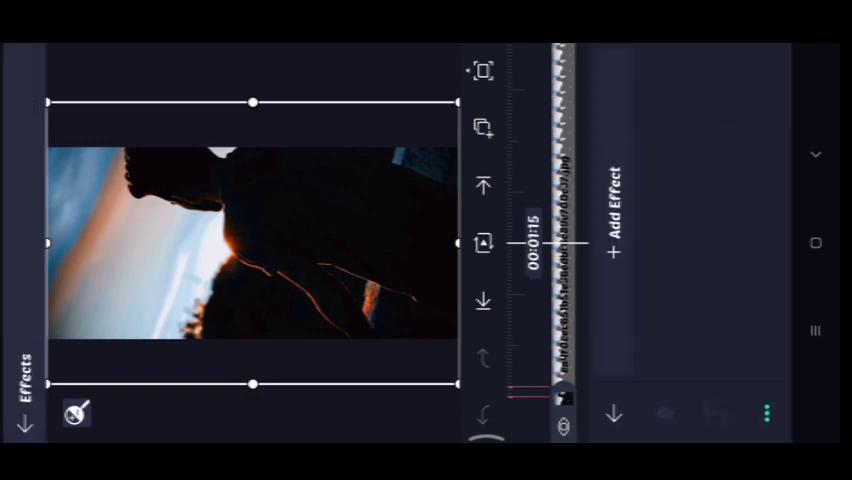
pyautogui.click(767, 412)
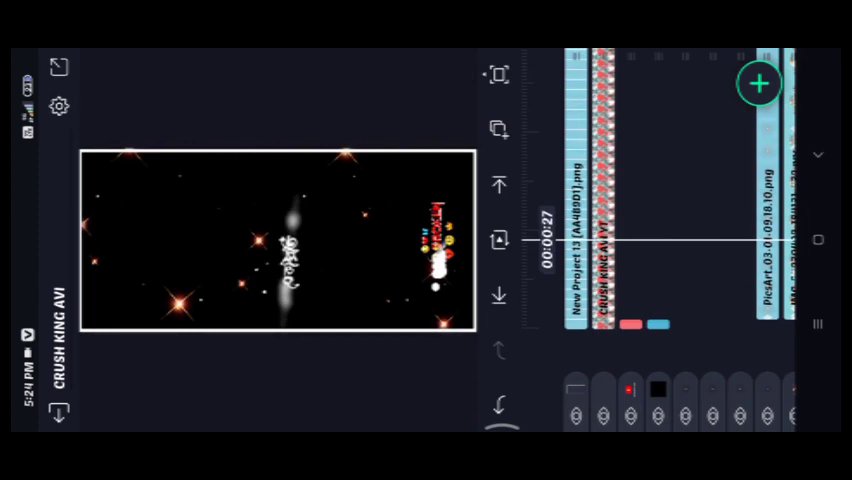
# Copy all 14 CRUSH KING AVI layers and close the project.
pyautogui.click(530, 188)
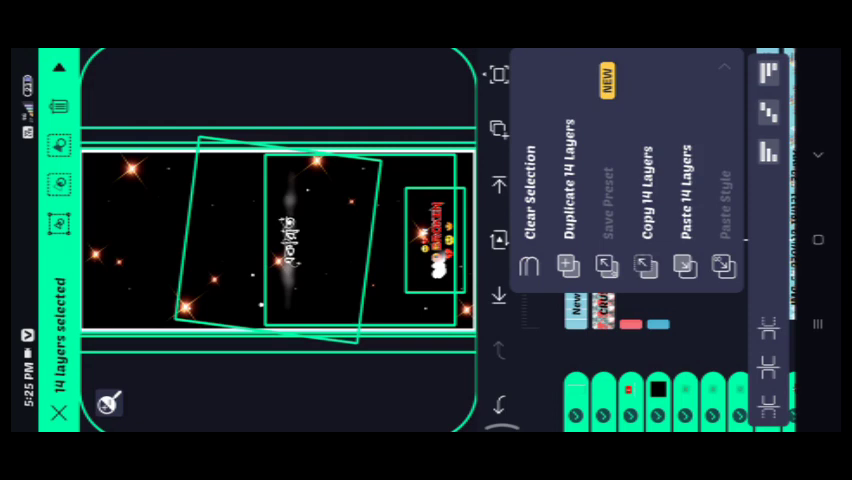
pyautogui.click(530, 190)
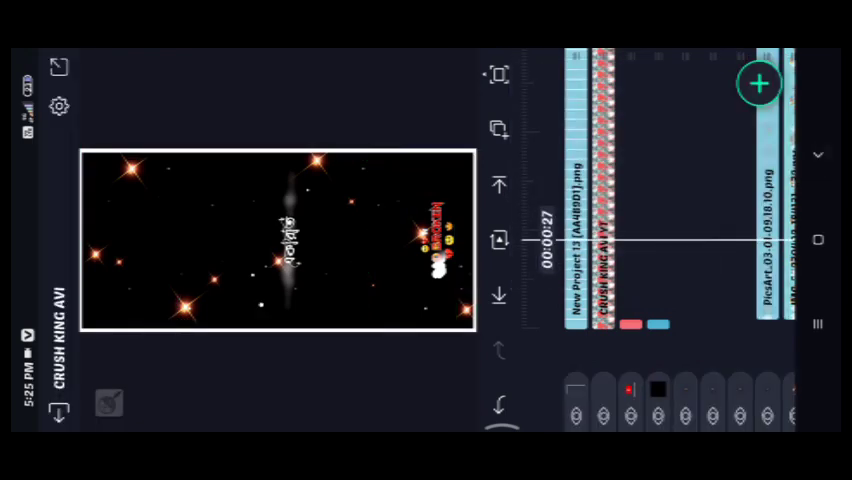
pyautogui.click(544, 105)
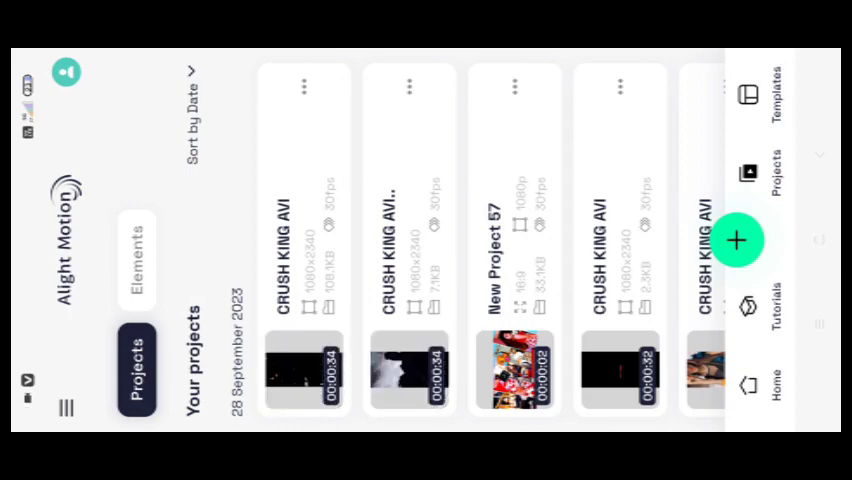
# Return to Alight Motion through the recent-apps overview.
pyautogui.press('super')
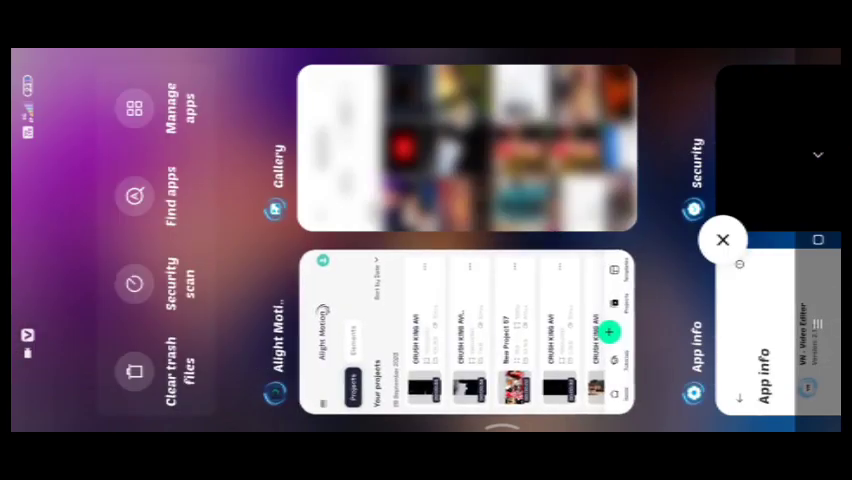
pyautogui.click(465, 330)
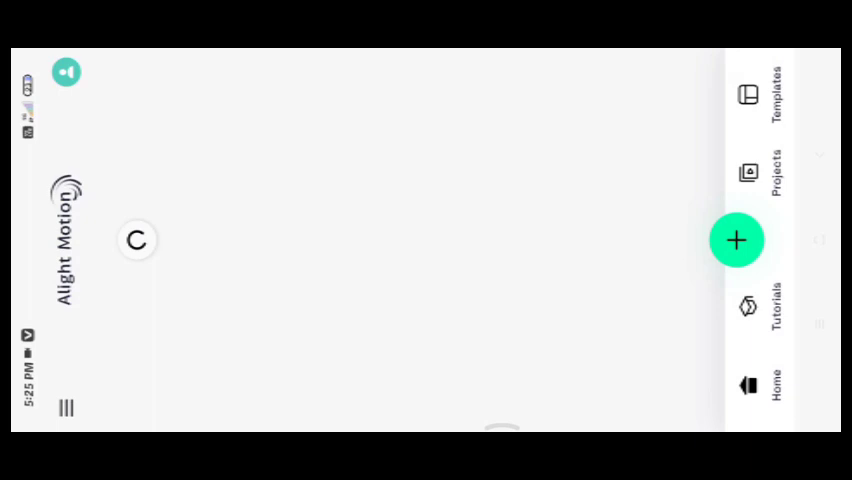